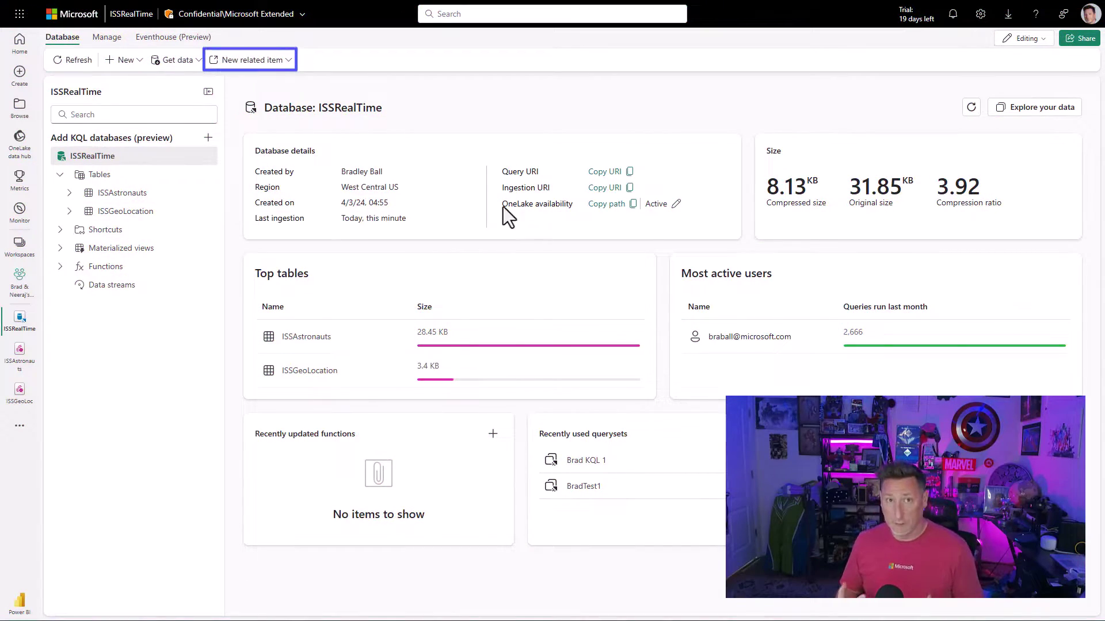
Create a KQL queryset named TFTFCopilot on ISSRealTime and delete its sample queries
{"action": "left_click", "coordinate": [287, 61]}
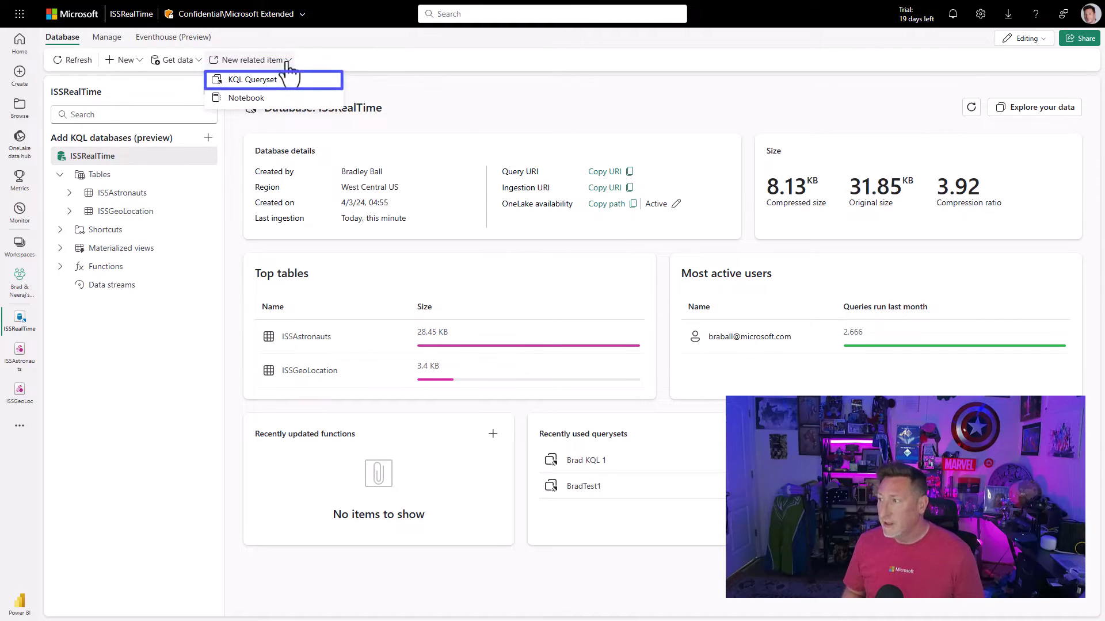
{"action": "left_click", "coordinate": [289, 83]}
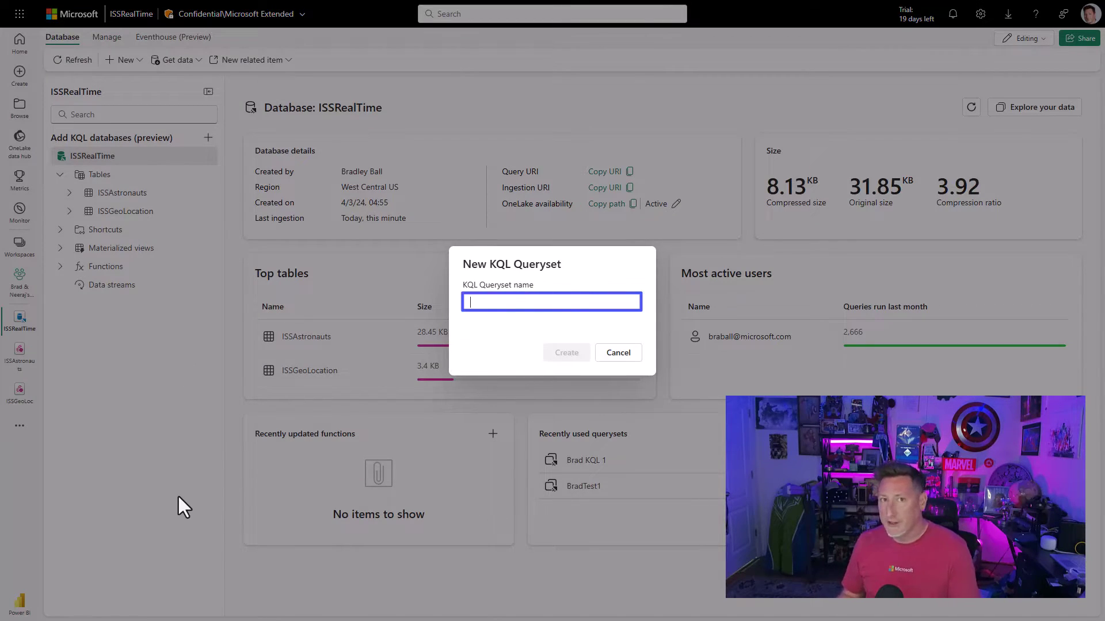
{"action": "type", "text": "TFTFCopilot"}
{"action": "left_click", "coordinate": [566, 352]}
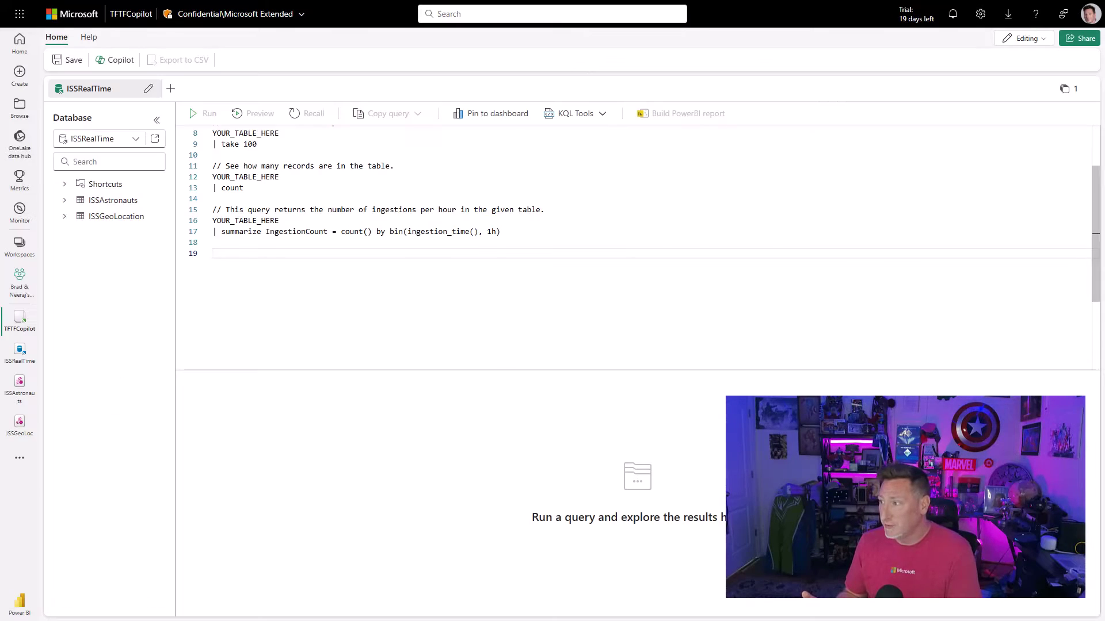
{"action": "left_click_drag", "start_coordinate": [227, 256], "coordinate": [155, 67]}
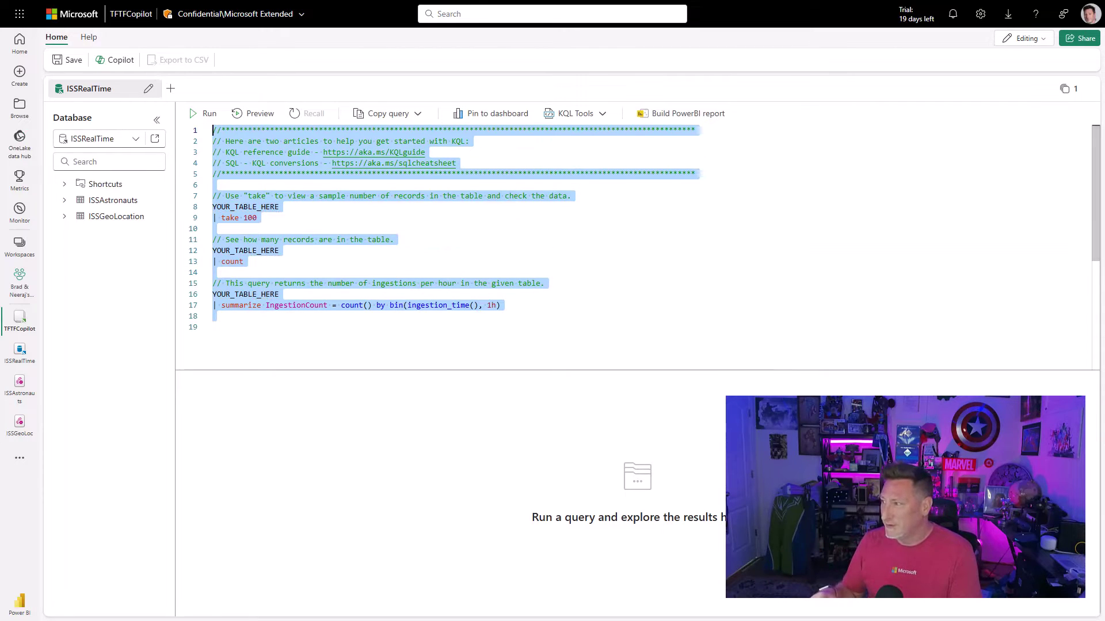
{"action": "key", "text": "Delete"}
Ask Copilot for an ISSGeoLocation longitude/latitude/timestamp scatterchart with kind=map, and insert its query
{"action": "left_click", "coordinate": [98, 59]}
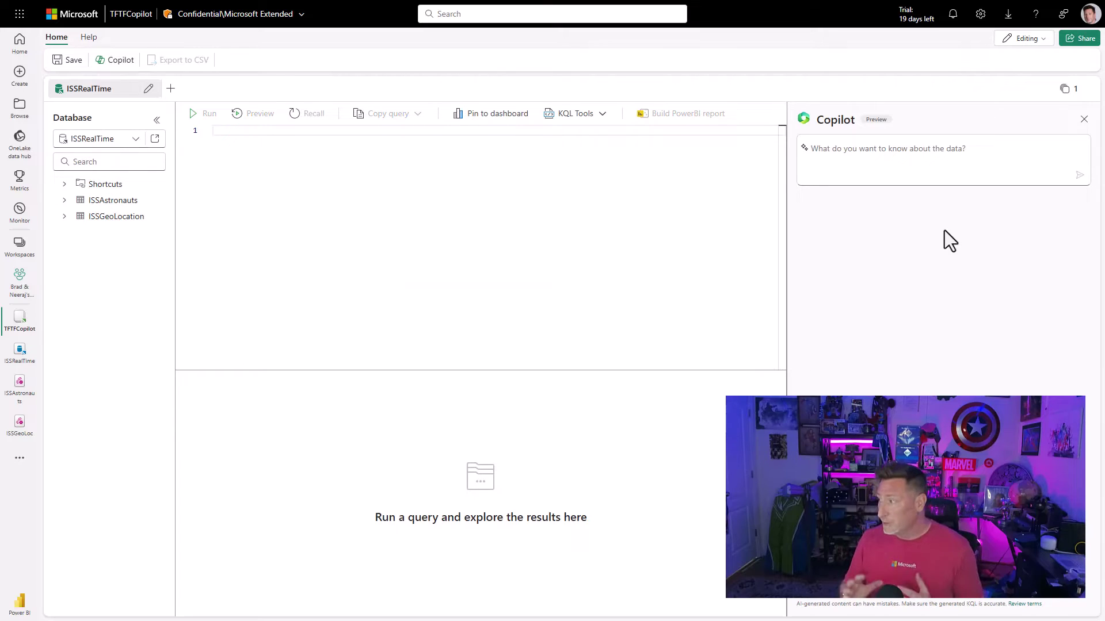
{"action": "left_click", "coordinate": [932, 171]}
{"action": "type", "text": "use the ISSGeoLocation table and columns that have longitude and lat"}
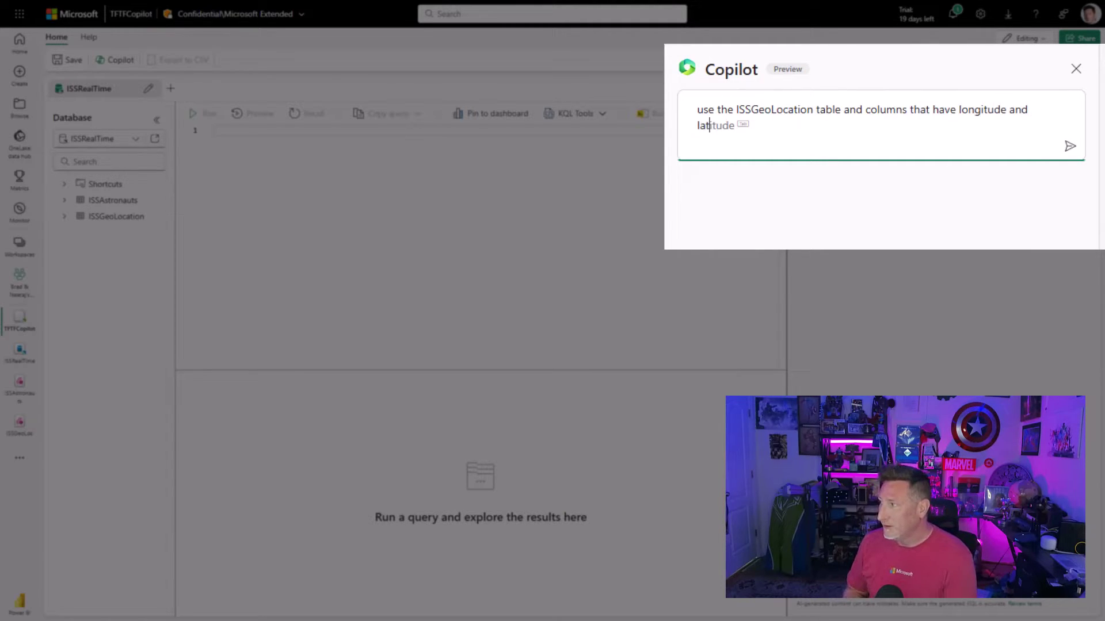
{"action": "type", "text": "itude in their names and the timestamp column to render a c"}
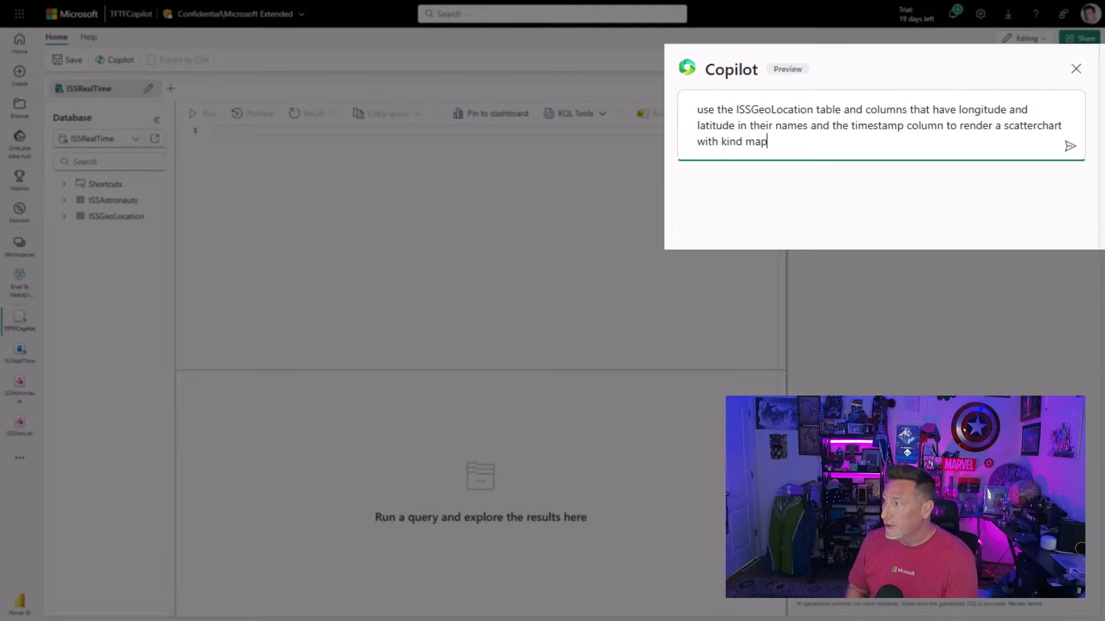
{"action": "key", "text": "Return"}
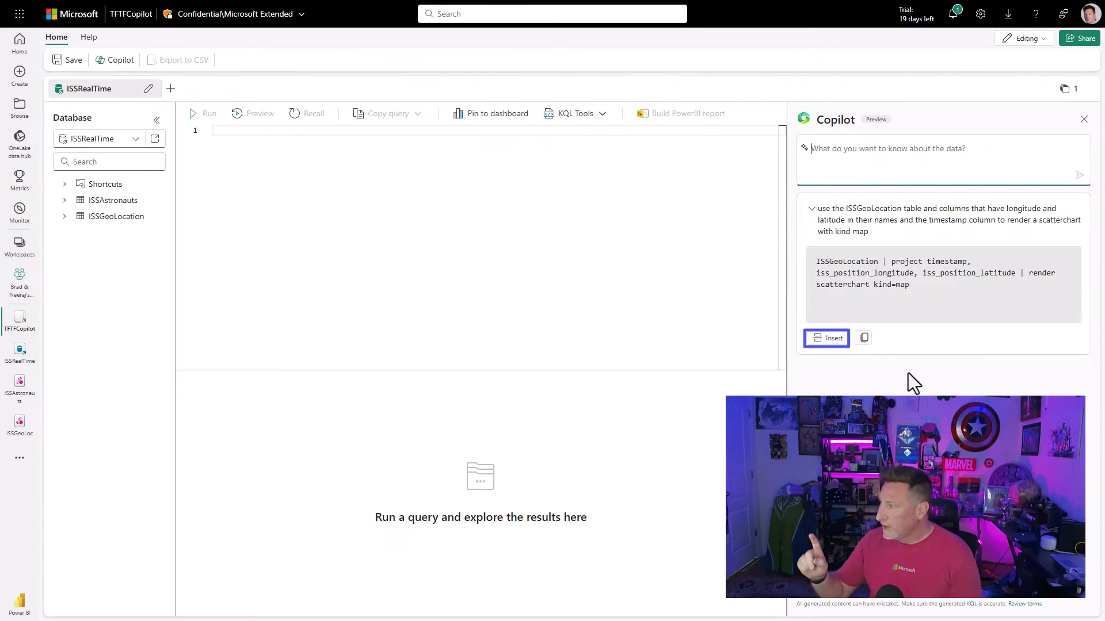
{"action": "left_click", "coordinate": [833, 340]}
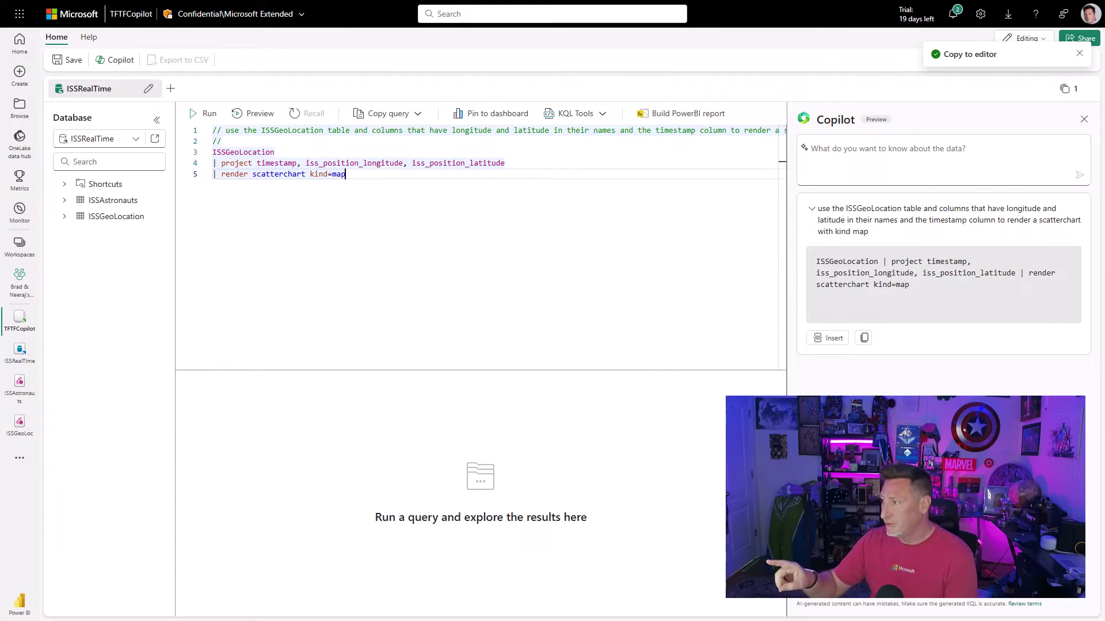
Run the inserted ISSGeoLocation query, mapping 1,404 ISS positions on a world map
{"action": "mouse_move", "coordinate": [528, 367]}
{"action": "left_mouse_down"}
{"action": "mouse_move", "coordinate": [678, 371]}
{"action": "mouse_move", "coordinate": [532, 375]}
{"action": "left_mouse_up"}
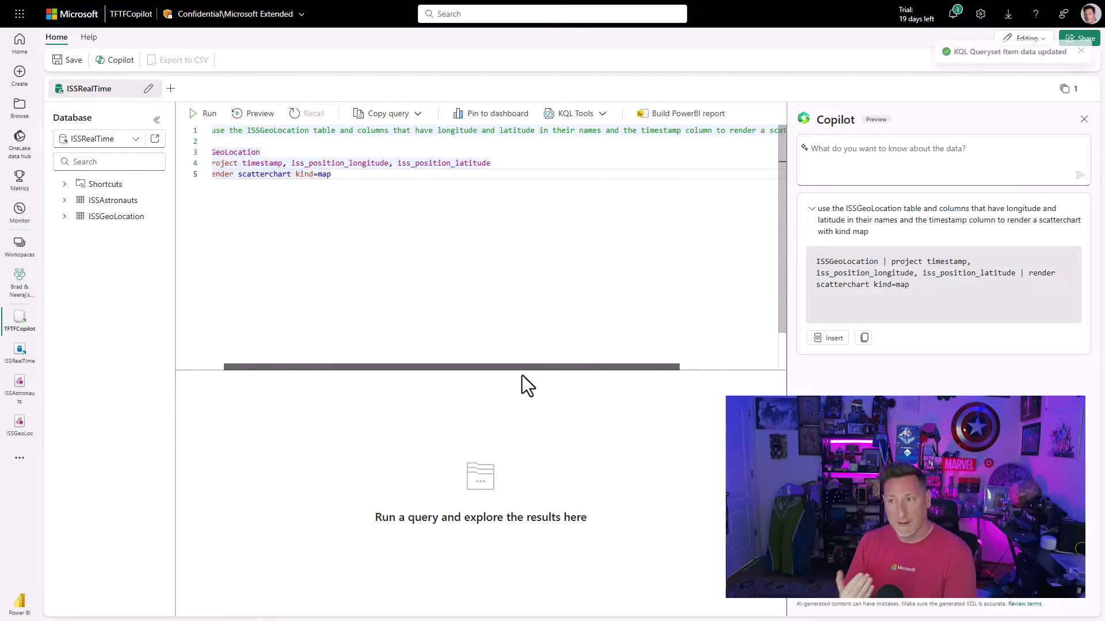
{"action": "left_click", "coordinate": [207, 115]}
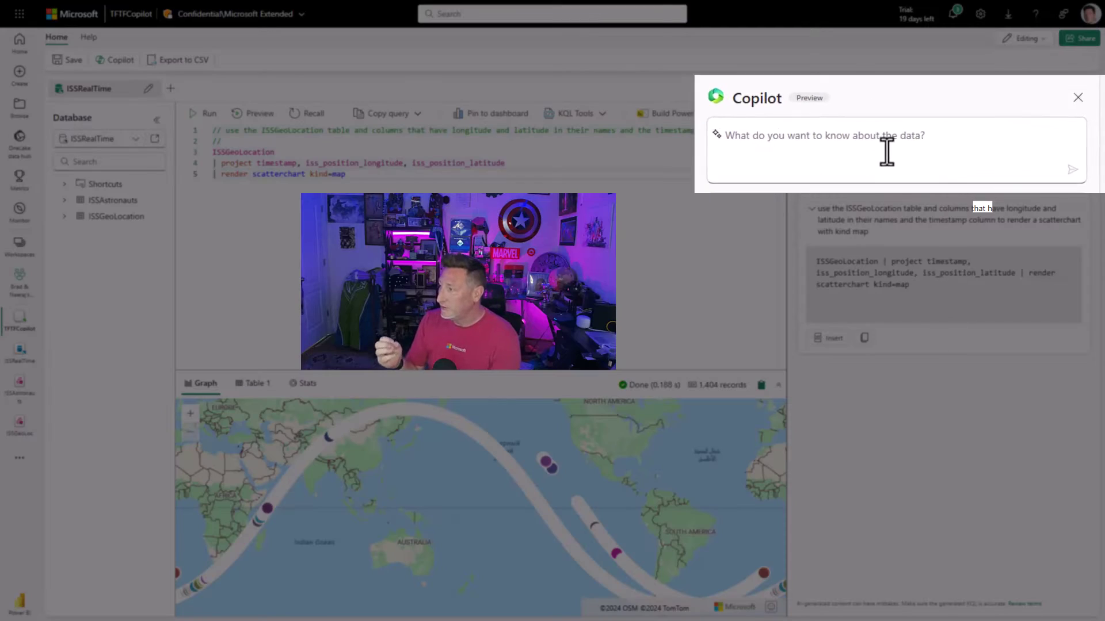
Ask Copilot to rewrite the last query to return only the last 30 minutes' longitude and latitude
{"action": "type", "text": "rewri"}
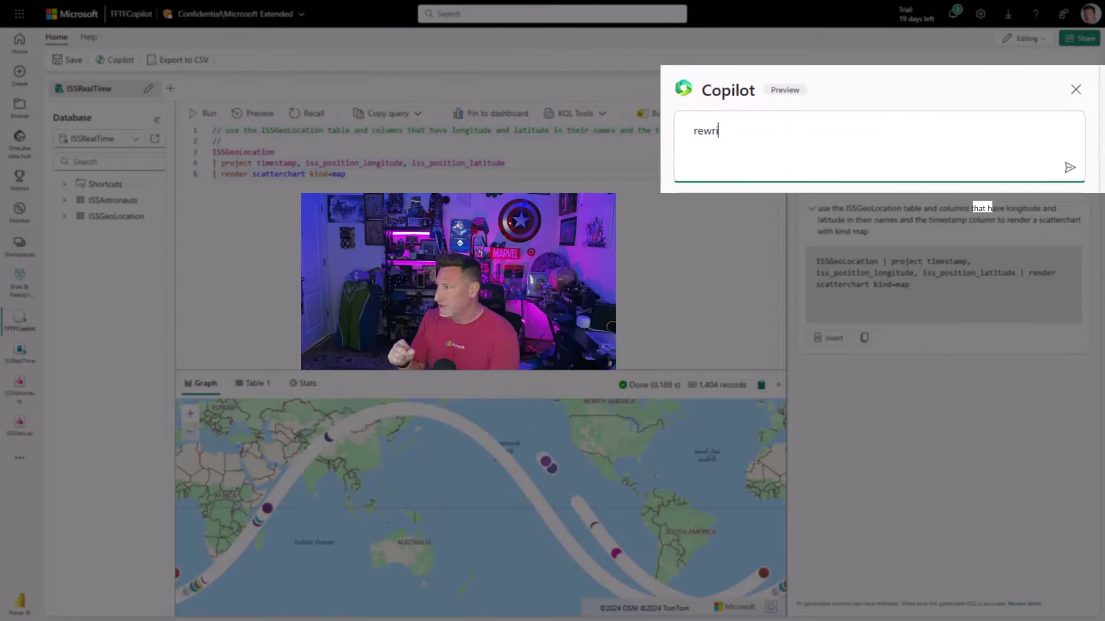
{"action": "type", "text": "te the last questionry to only "}
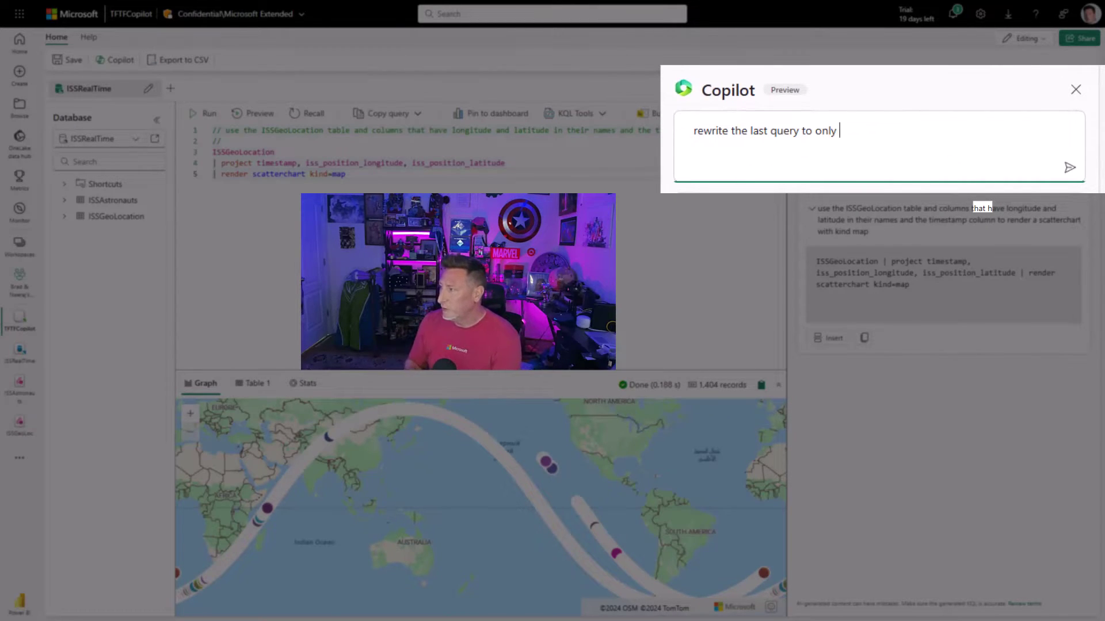
{"action": "type", "text": "tive me the longitude and latitude from the last 30 minutes, return the"}
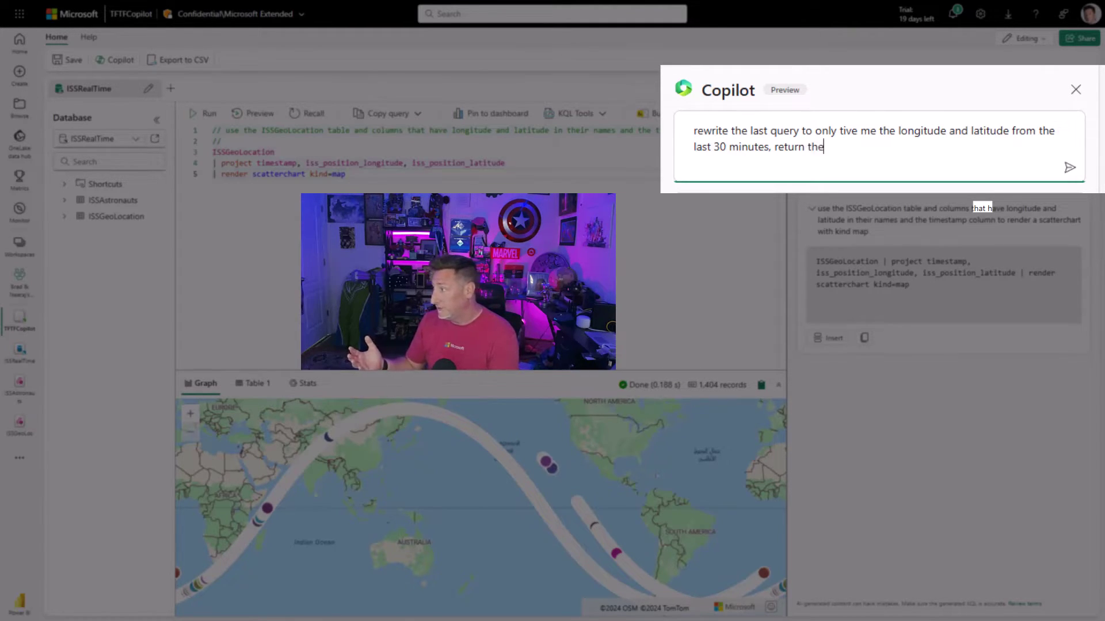
{"action": "type", "text": " longitude andtitude and timestamp"}
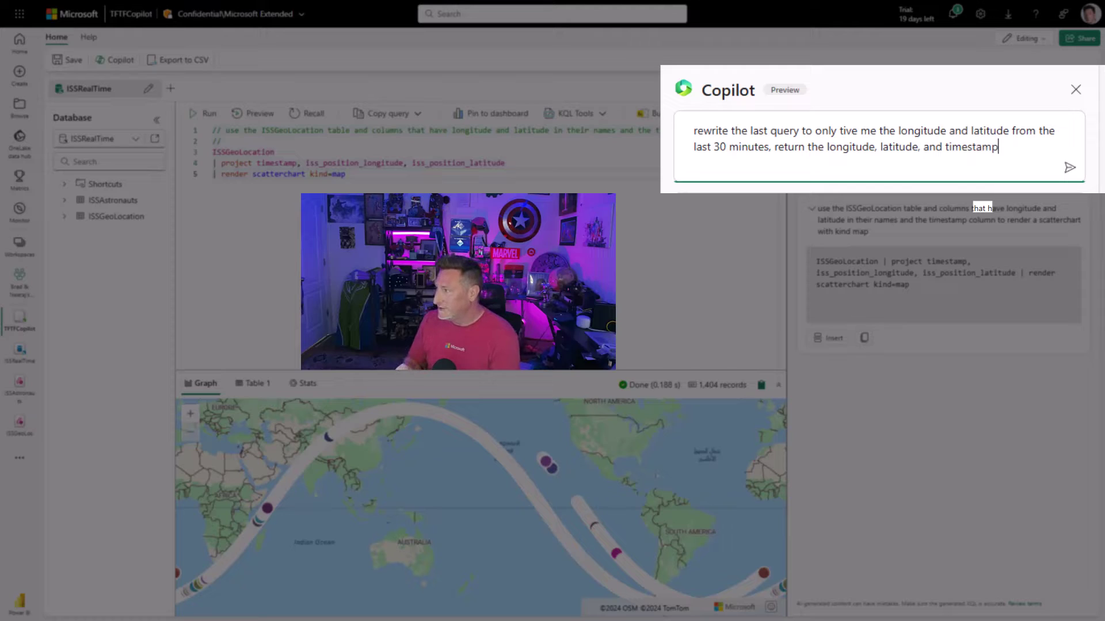
{"action": "type", "text": " rendered with a c"}
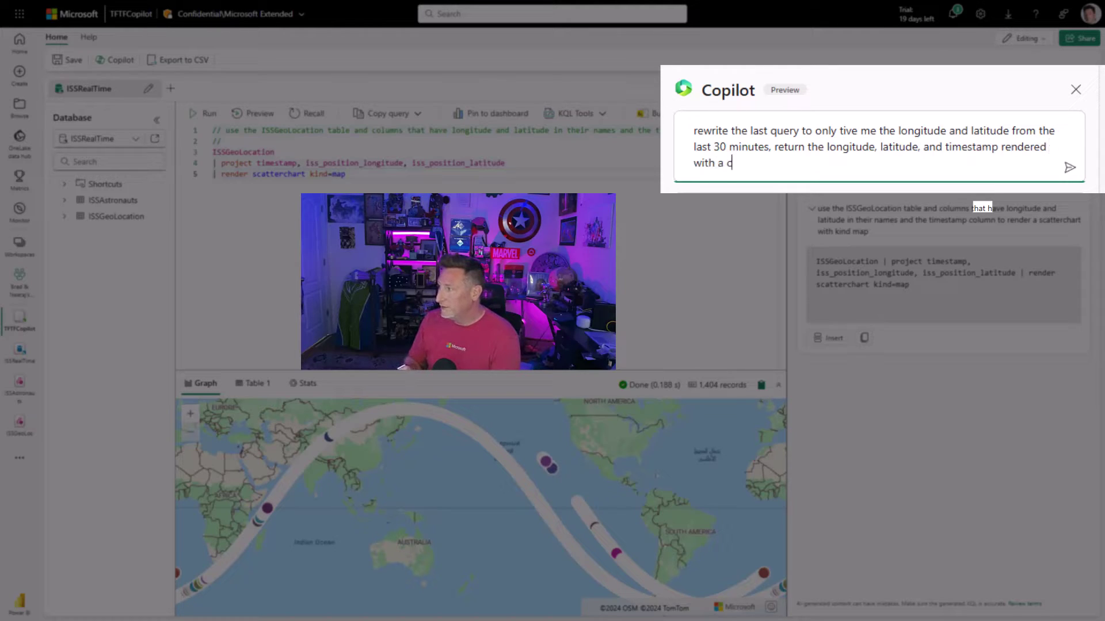
{"action": "type", "text": "atter chart over a map"}
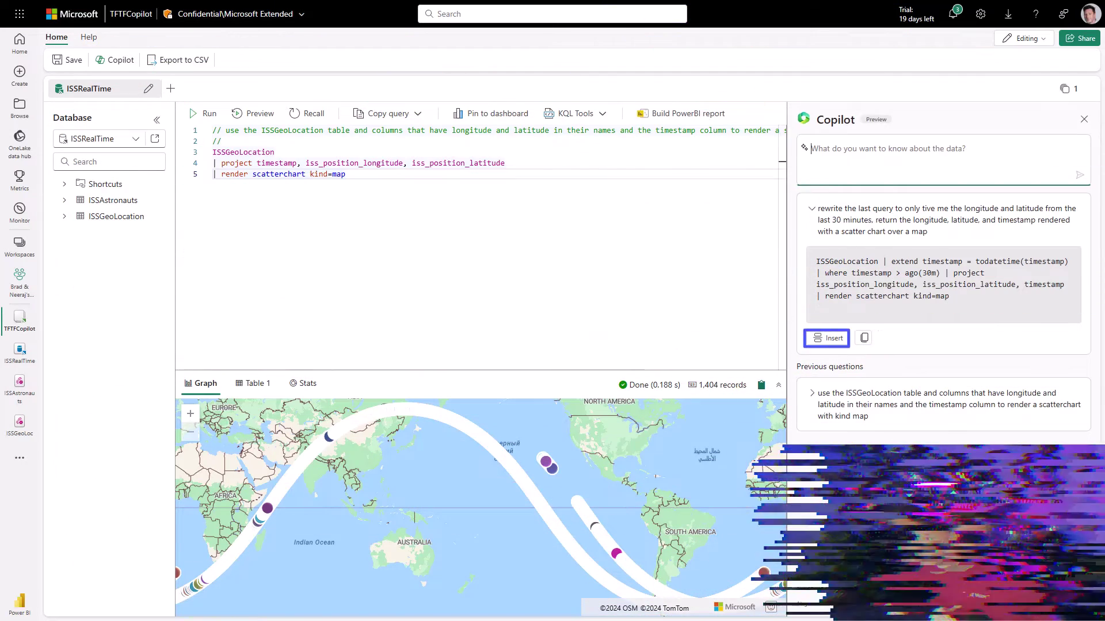
Insert Copilot's last-30-minutes query and run it, returning 326 records
{"action": "left_click", "coordinate": [829, 338]}
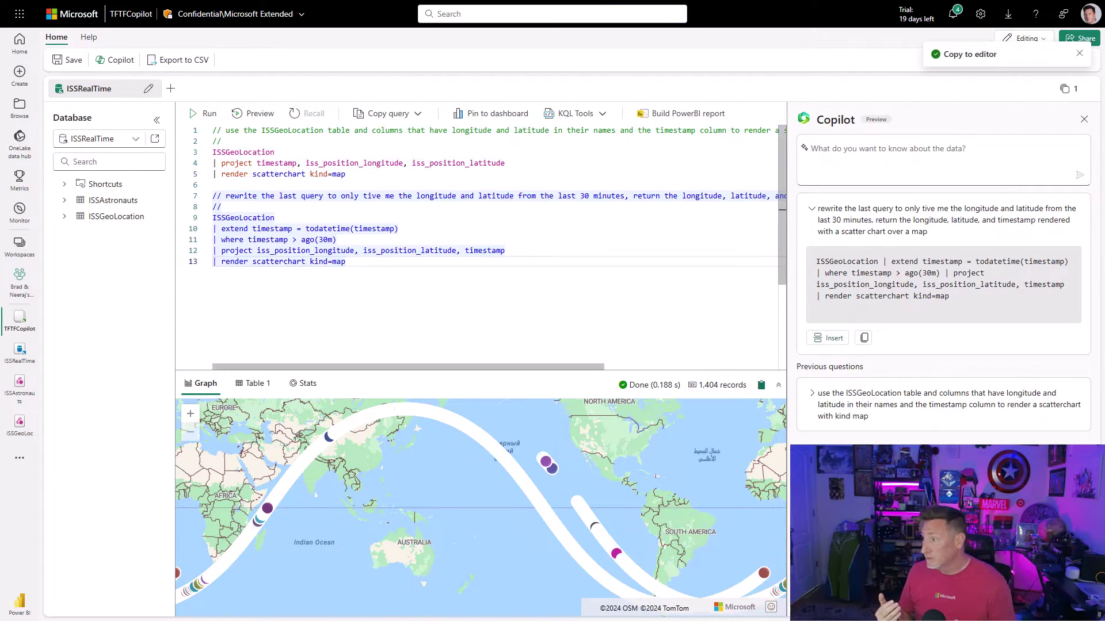
{"action": "left_click_drag", "start_coordinate": [355, 261], "coordinate": [199, 217]}
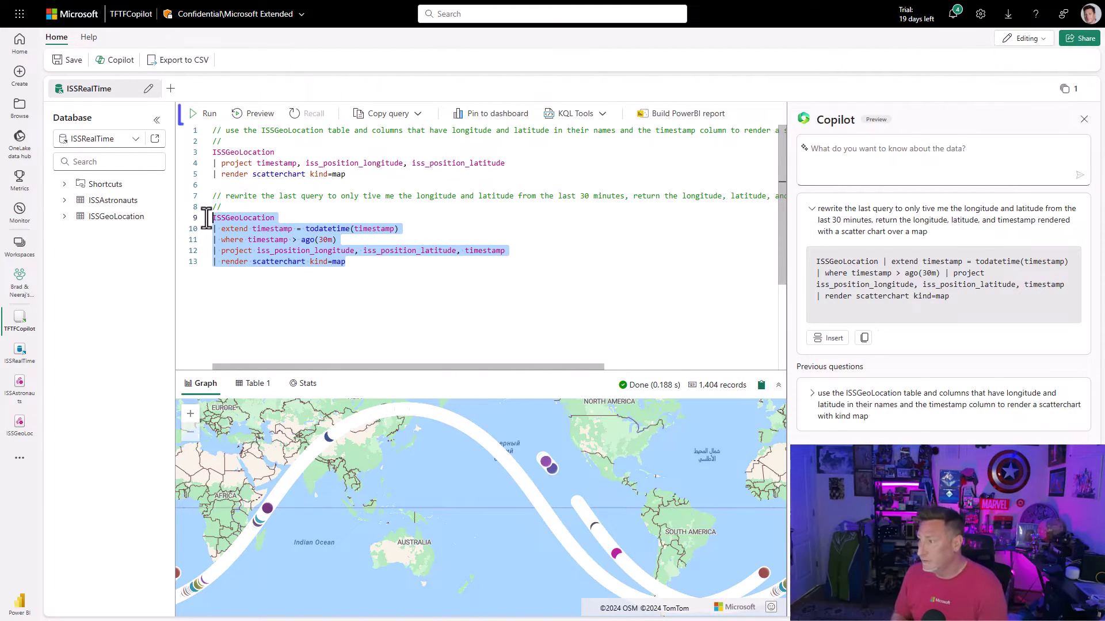
{"action": "left_click", "coordinate": [202, 114]}
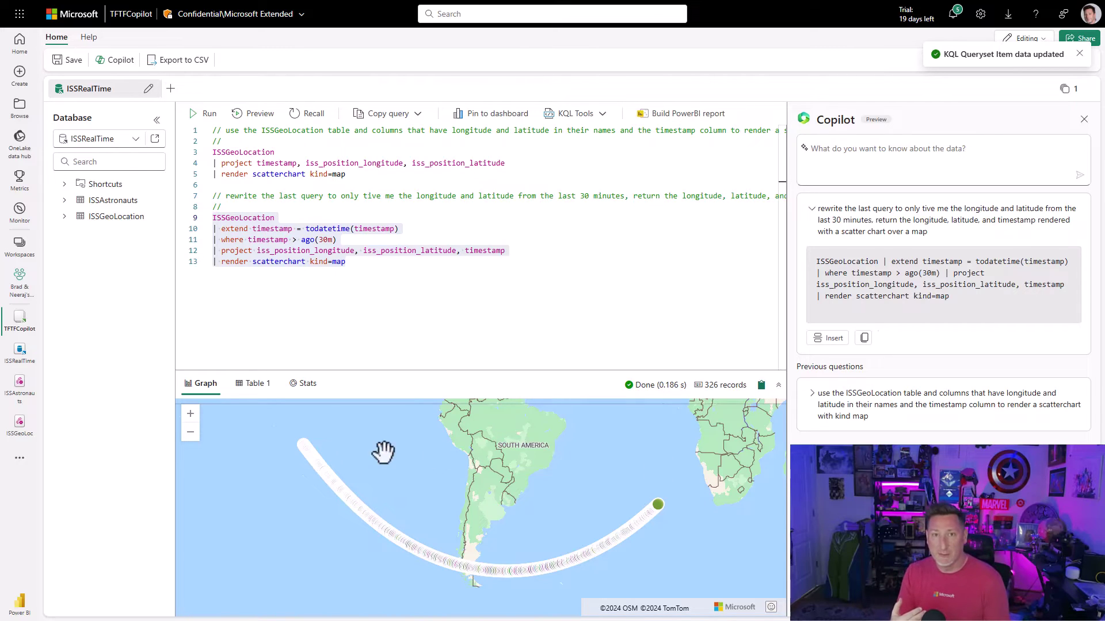
Zoom out and pan the map to show the Americas, Europe and Africa
{"action": "left_click", "coordinate": [191, 432]}
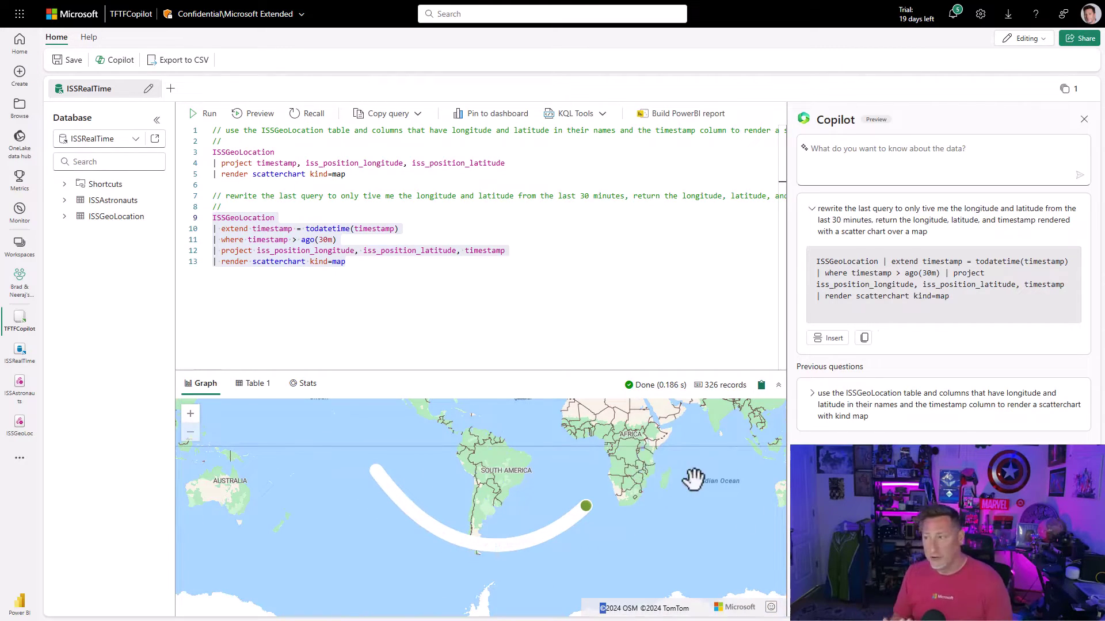
{"action": "left_click_drag", "start_coordinate": [756, 487], "coordinate": [648, 557]}
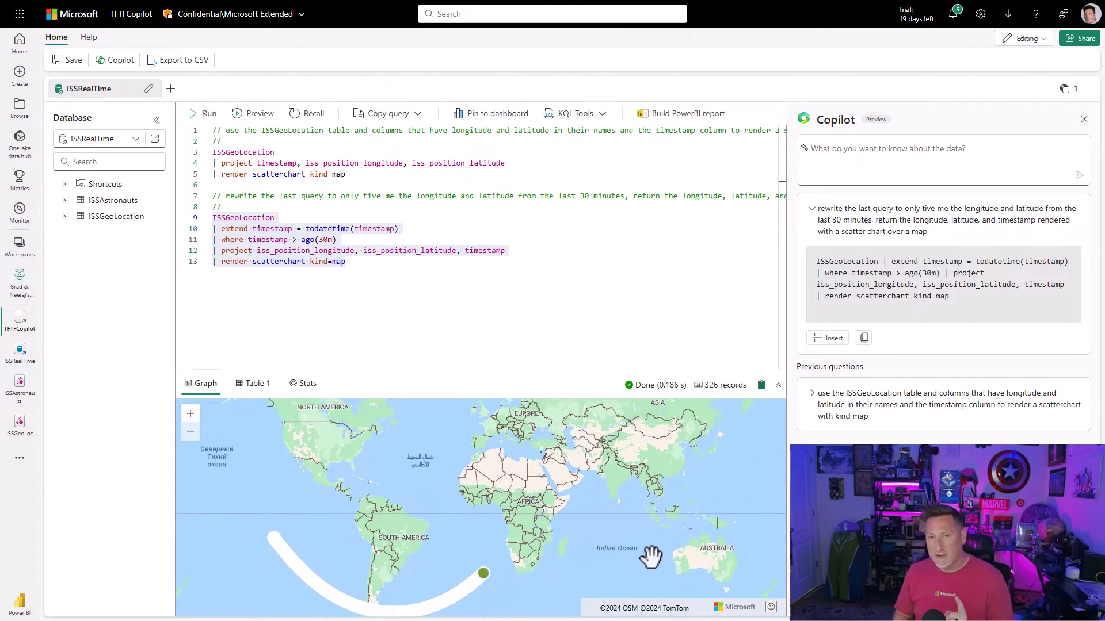
{"action": "left_click", "coordinate": [952, 155]}
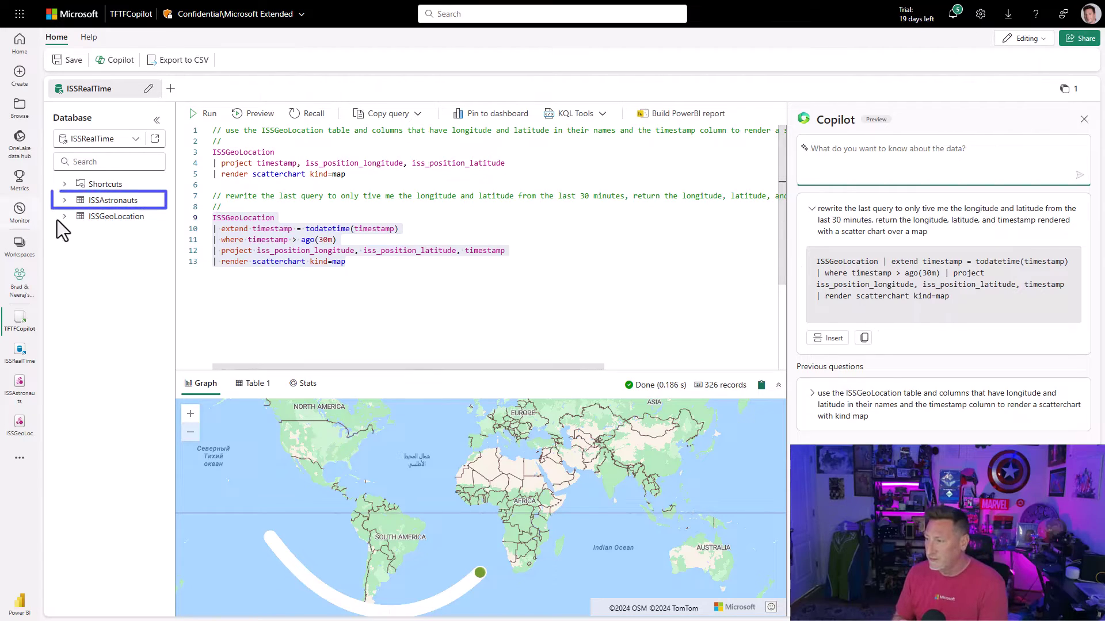
Add and run 'select top 1 * from ISSAstronauts', returning one record with number 7
{"action": "left_click", "coordinate": [65, 201]}
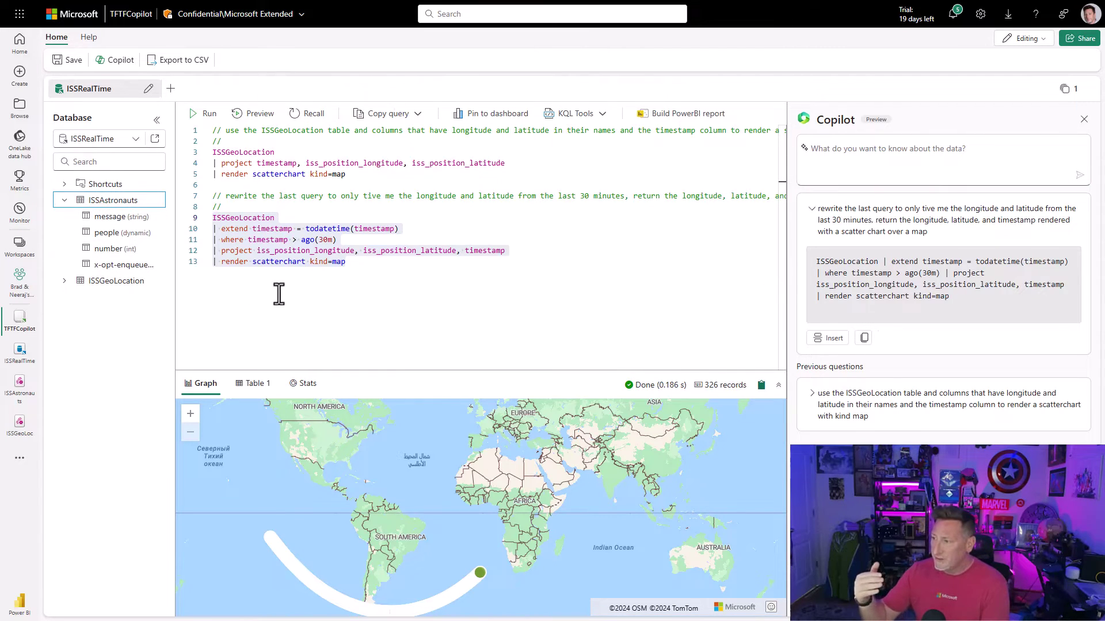
{"action": "left_click", "coordinate": [360, 273]}
{"action": "key", "text": "Return"}
{"action": "key", "text": "Return"}
{"action": "key", "text": "Return"}
{"action": "type", "text": "s"}
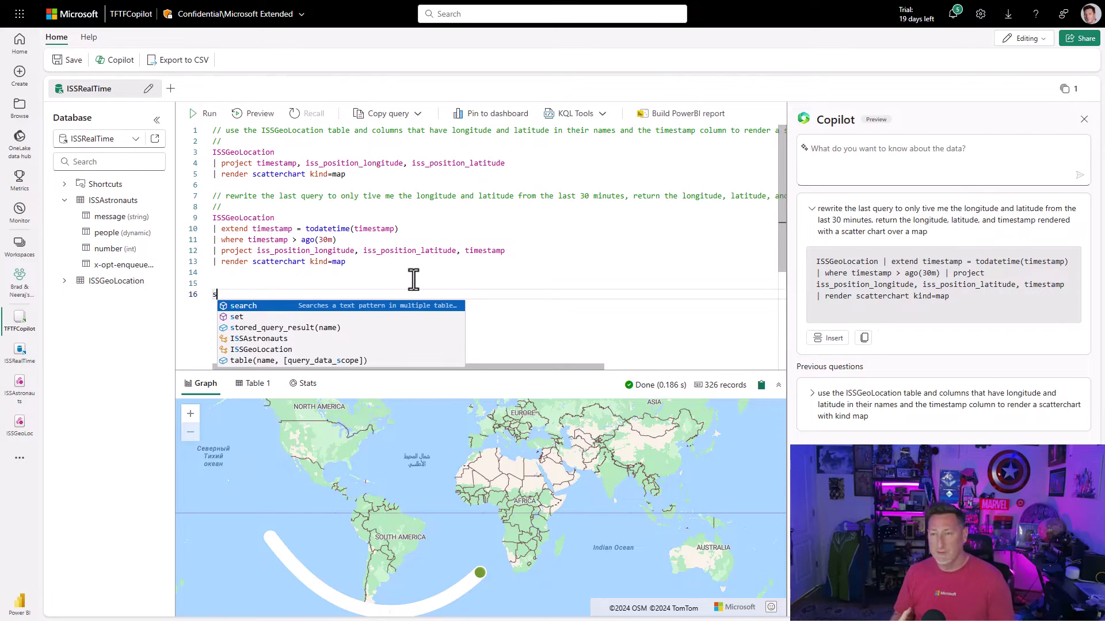
{"action": "type", "text": "elect top "}
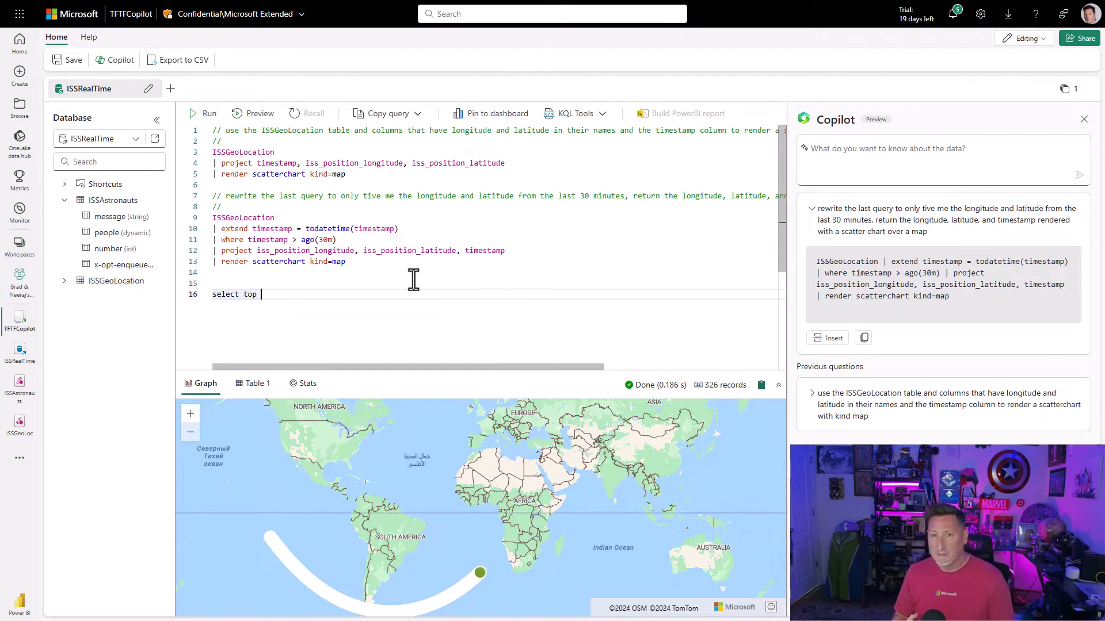
{"action": "type", "text": "1 * from "}
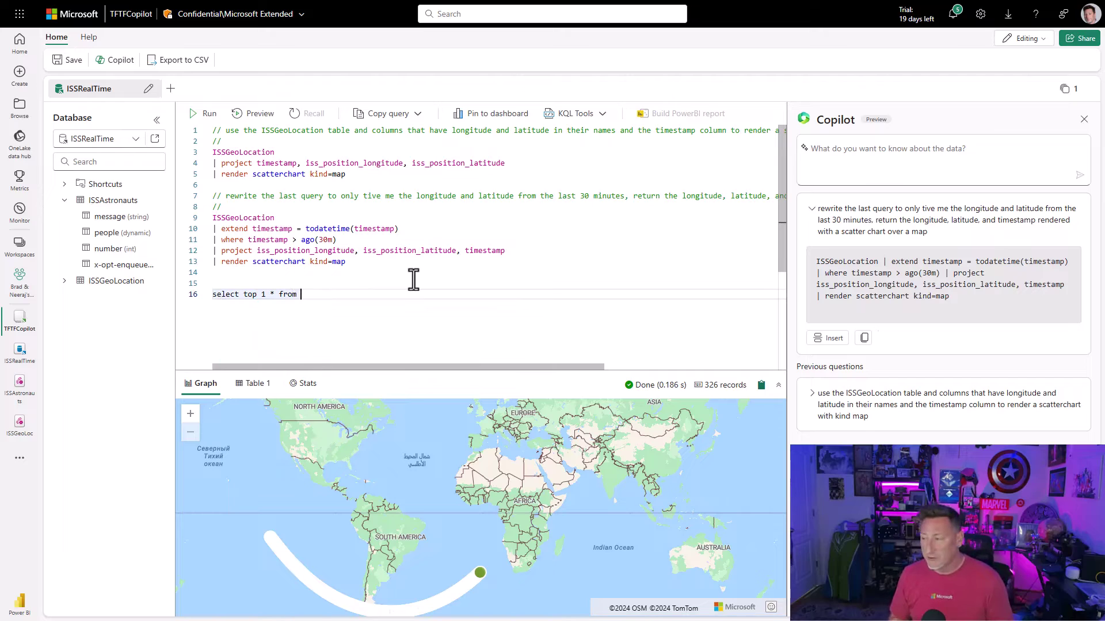
{"action": "type", "text": "ISS"}
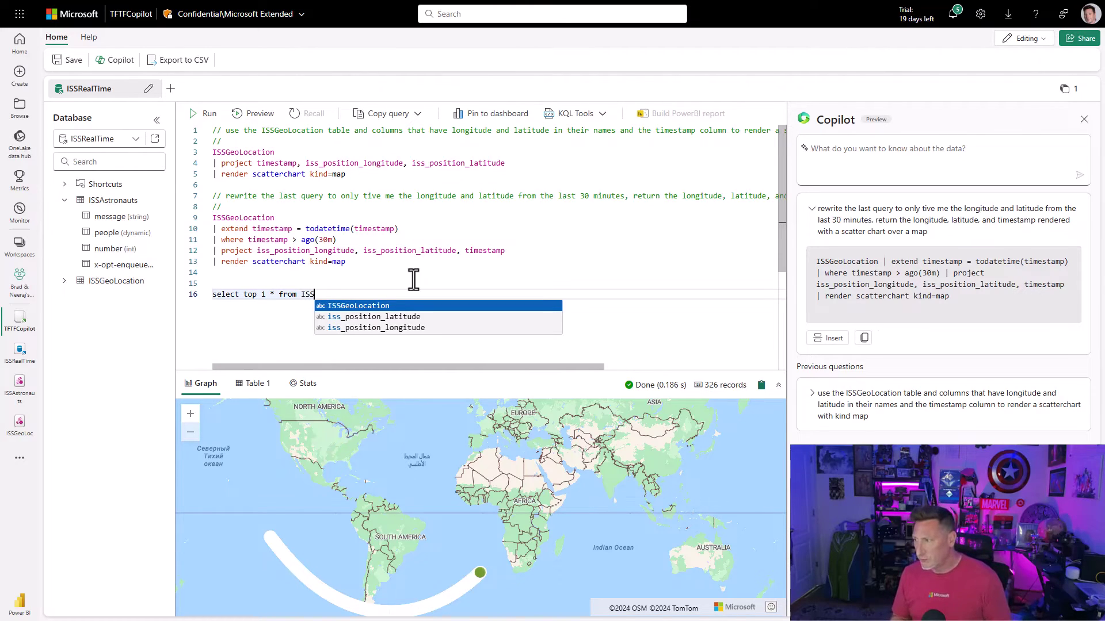
{"action": "type", "text": "Astronauts"}
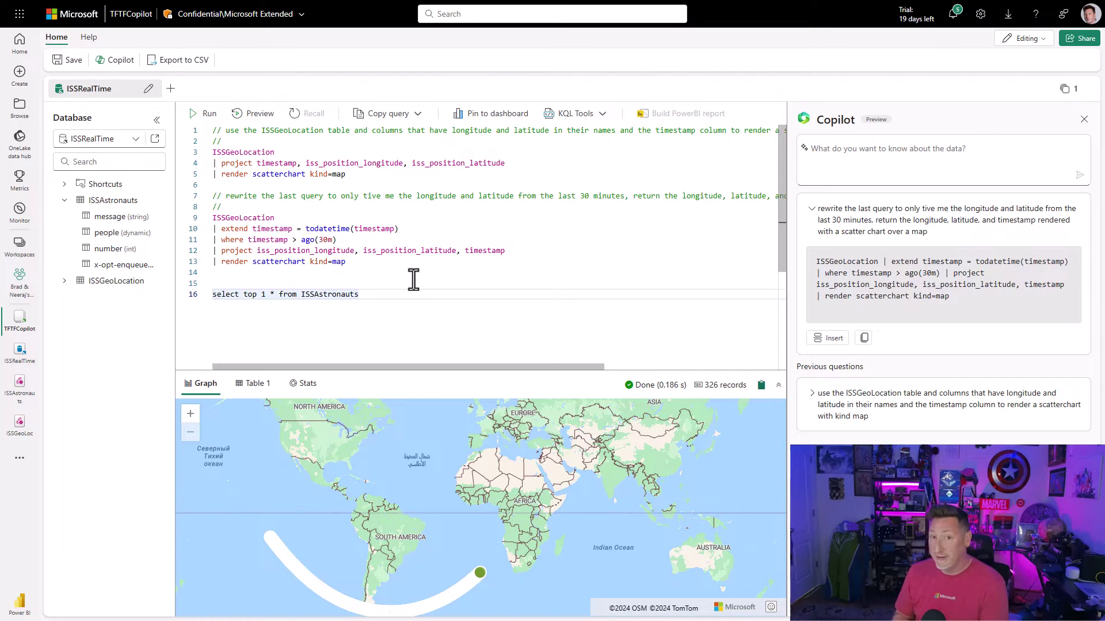
{"action": "left_click", "coordinate": [413, 279], "text": "shift"}
{"action": "left_click", "coordinate": [204, 114]}
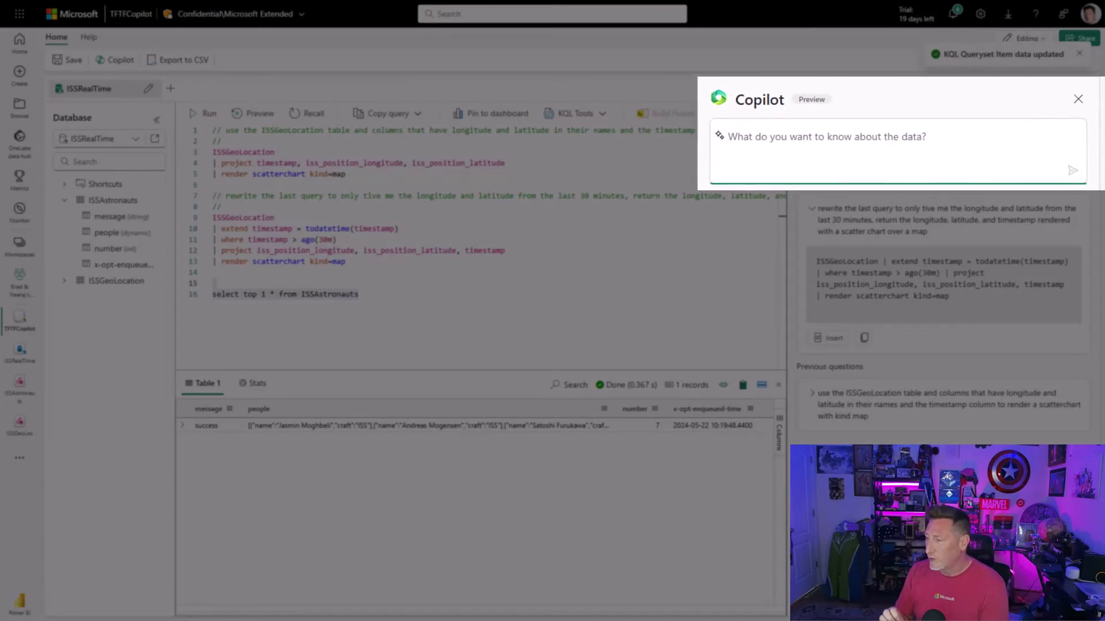
Ask Copilot to expand the people string into each person's name and craft for the top ISSAstronauts row
{"action": "type", "text": "the ISSAstronauts table has a column named people.  Pe"}
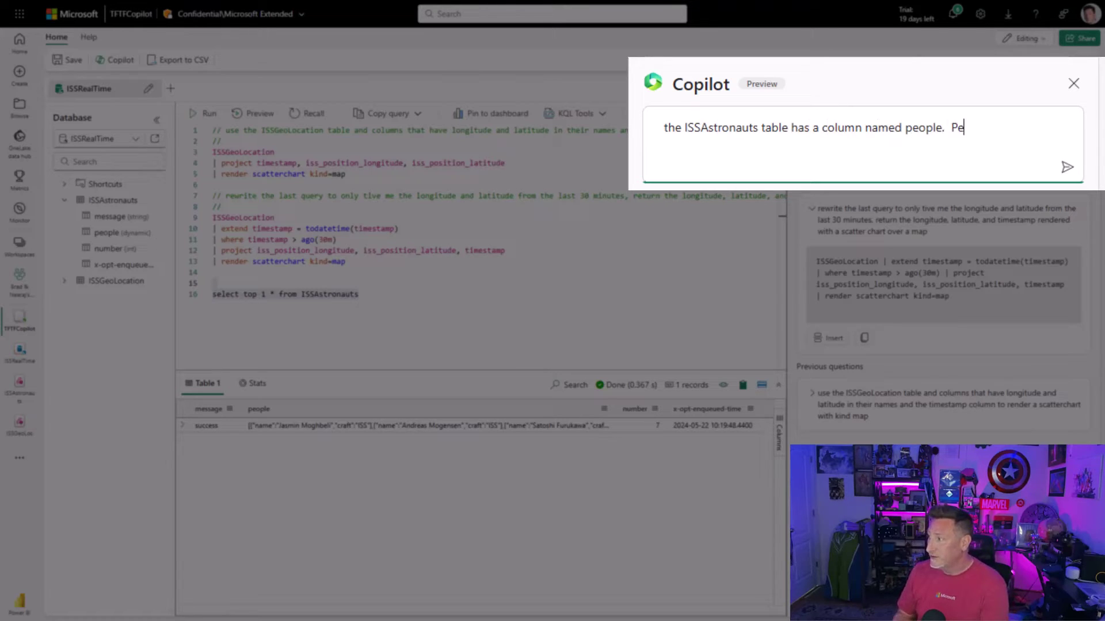
{"action": "type", "text": "ople is a string that conta"}
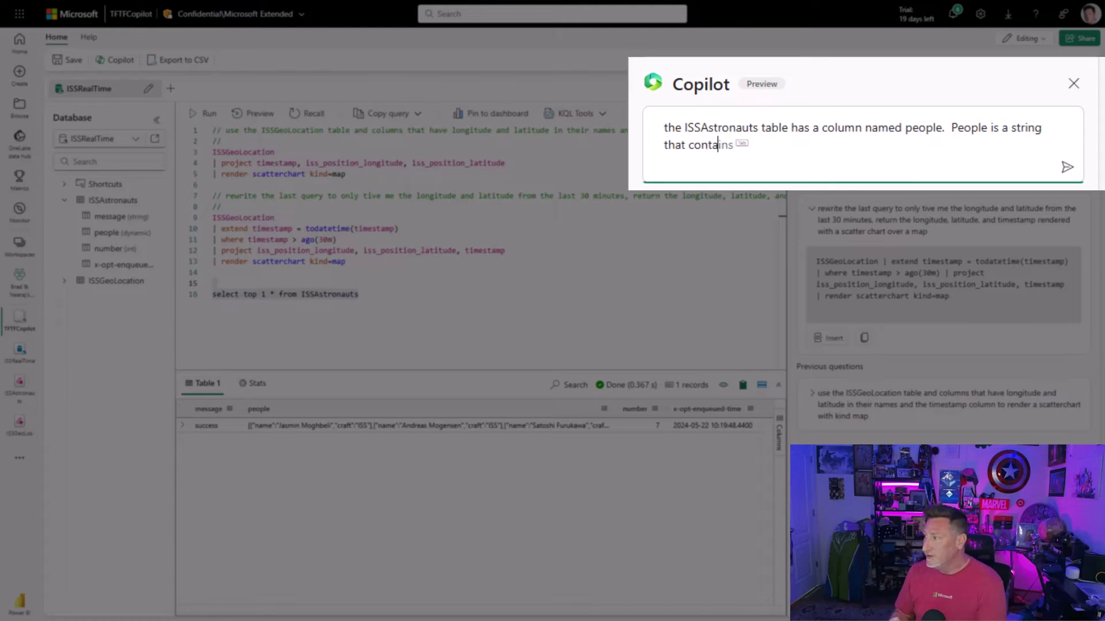
{"action": "type", "text": "ins multiple nested value"}
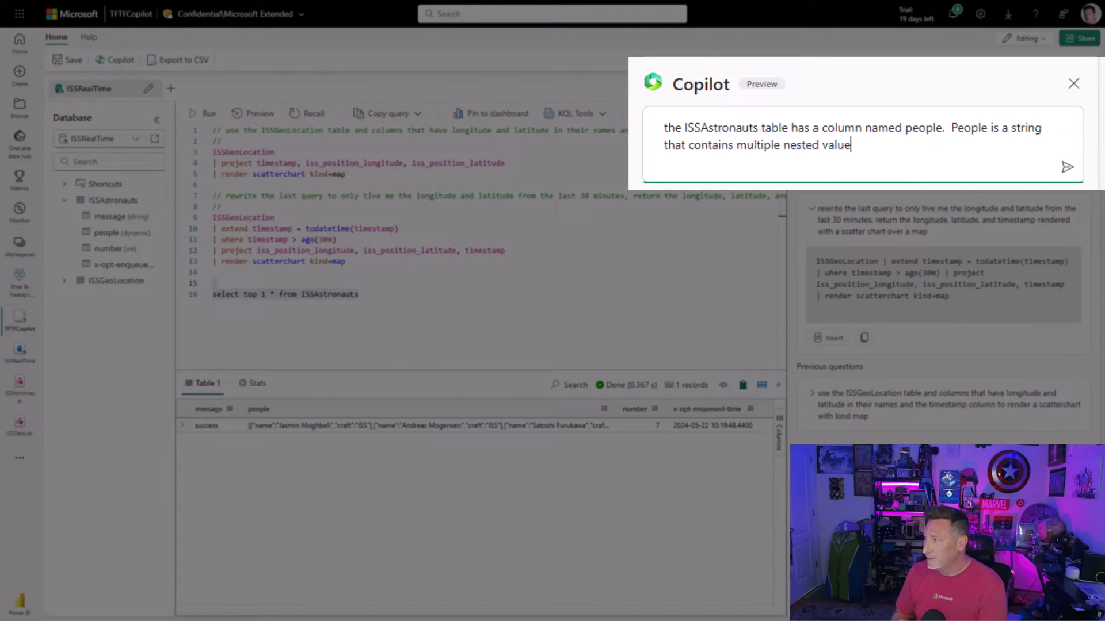
{"action": "type", "text": "s people and cra"}
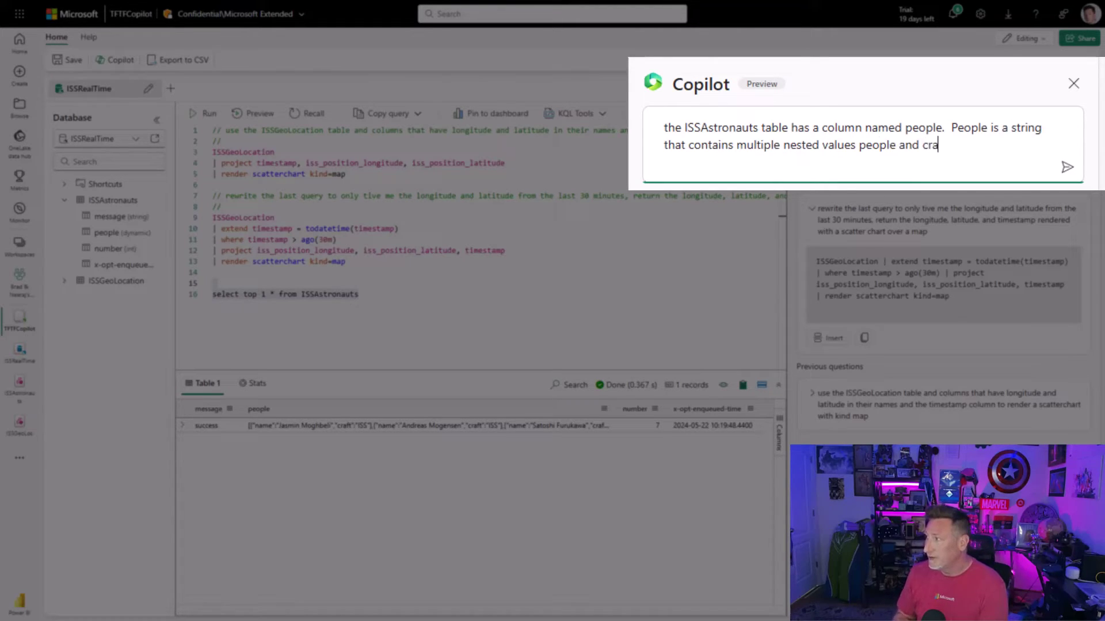
{"action": "type", "text": "ft.  write a query that expands the values people and craft and returns all values within"}
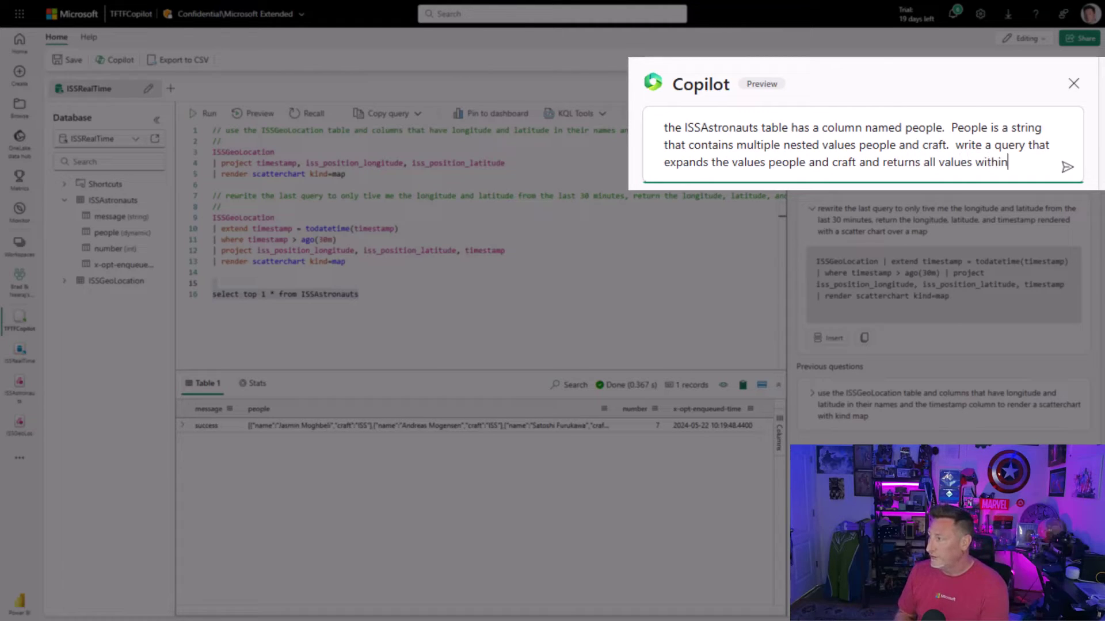
{"action": "type", "text": " it, do this for only "}
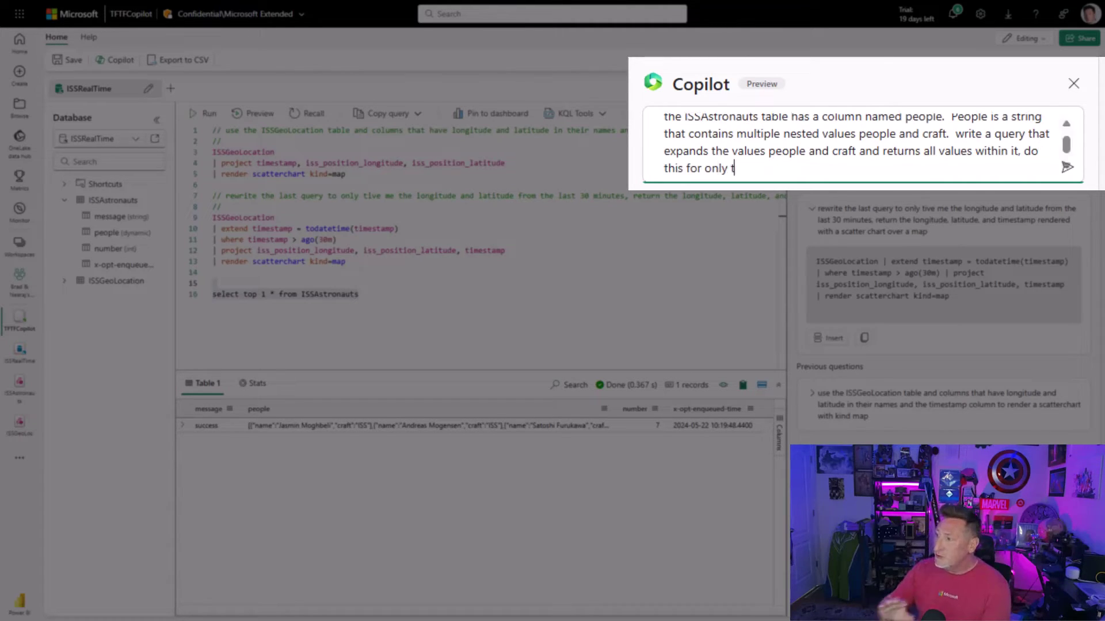
{"action": "type", "text": "the top 1 row of the table based on x-opt-en"}
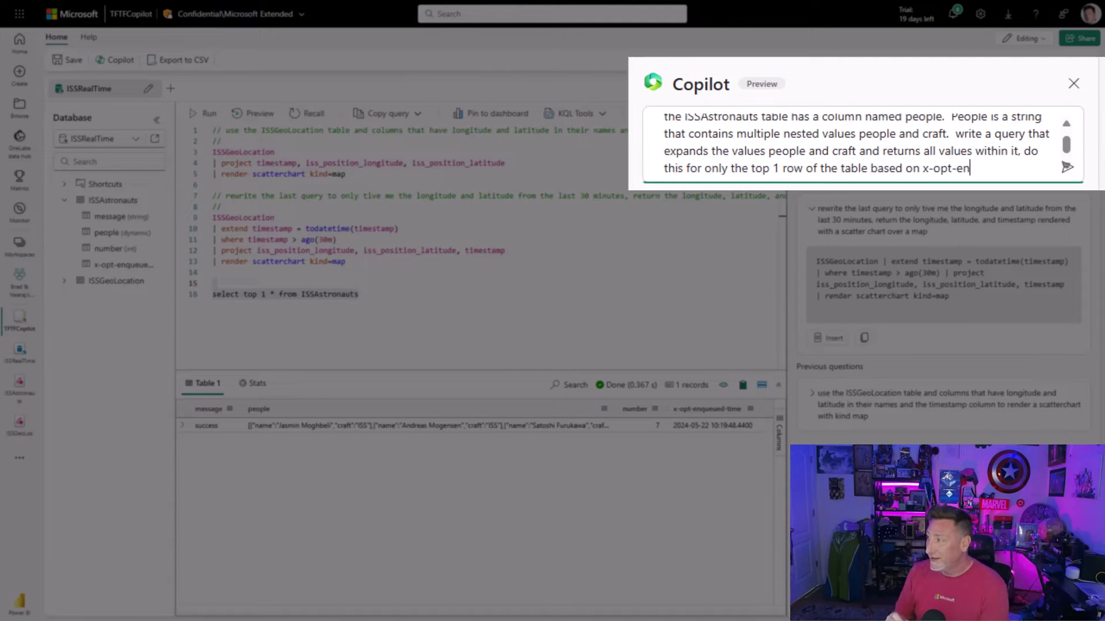
{"action": "type", "text": "queued-time"}
{"action": "key", "text": "Return"}
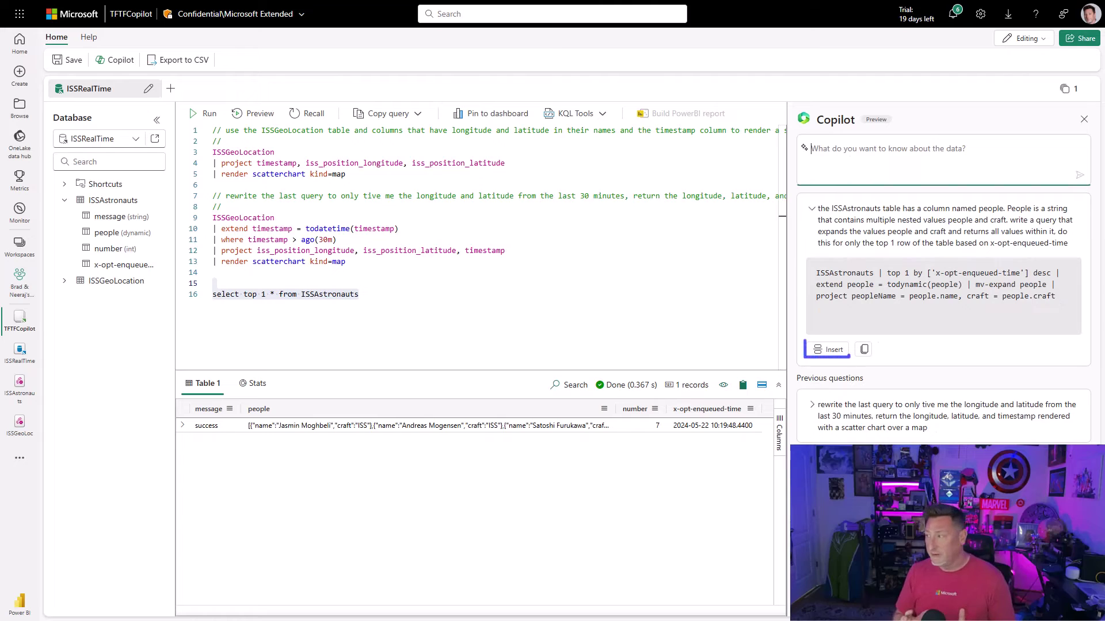
Insert Copilot's people-expanding query, remove the old top-1 line, and run it
{"action": "left_click", "coordinate": [832, 350]}
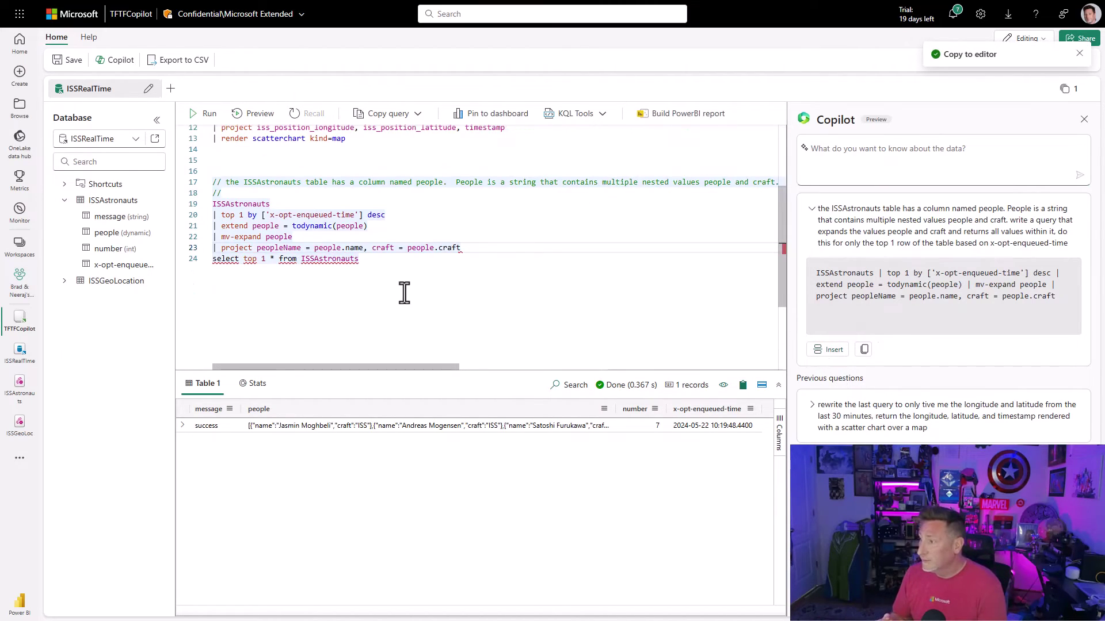
{"action": "left_click", "coordinate": [377, 264]}
{"action": "left_click", "coordinate": [205, 267], "text": "shift"}
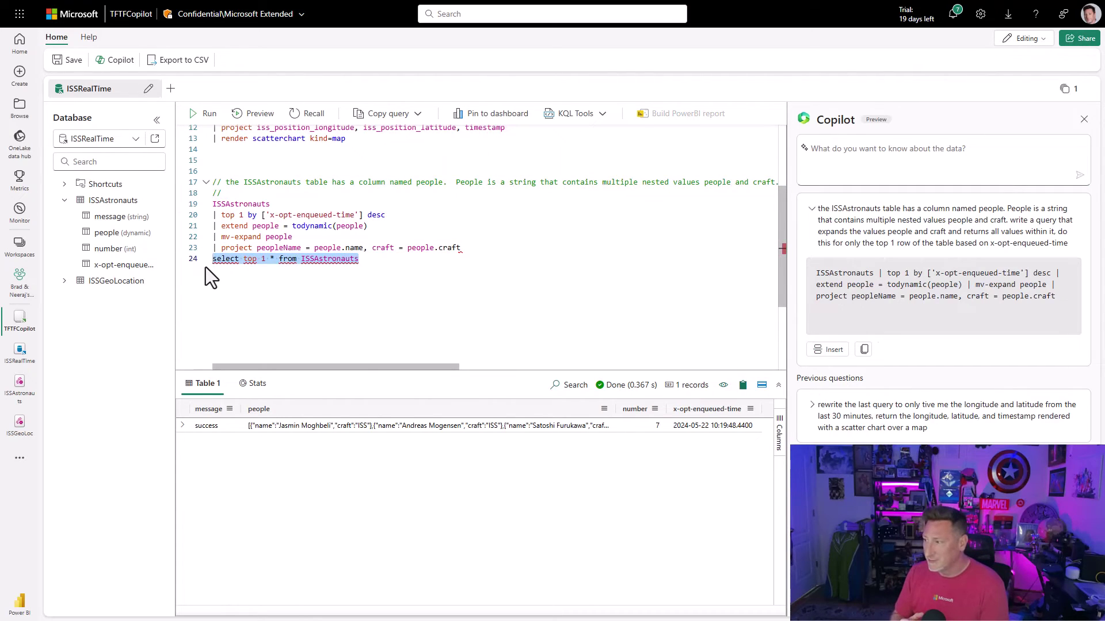
{"action": "key", "text": "Return"}
{"action": "left_click_drag", "start_coordinate": [461, 249], "coordinate": [193, 206]}
{"action": "left_click", "coordinate": [204, 113]}
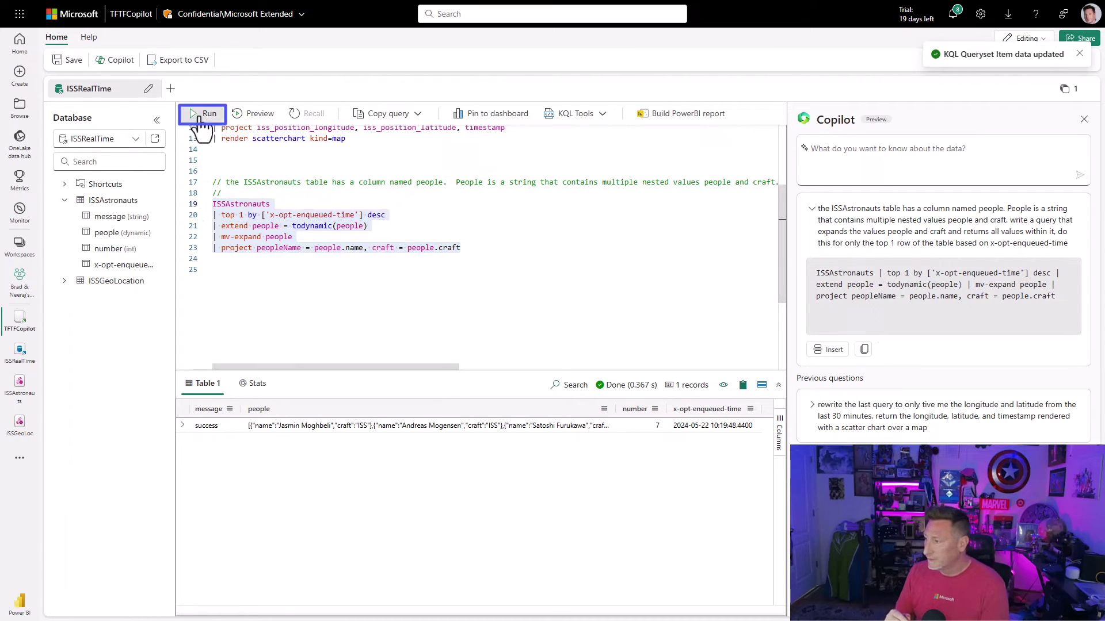